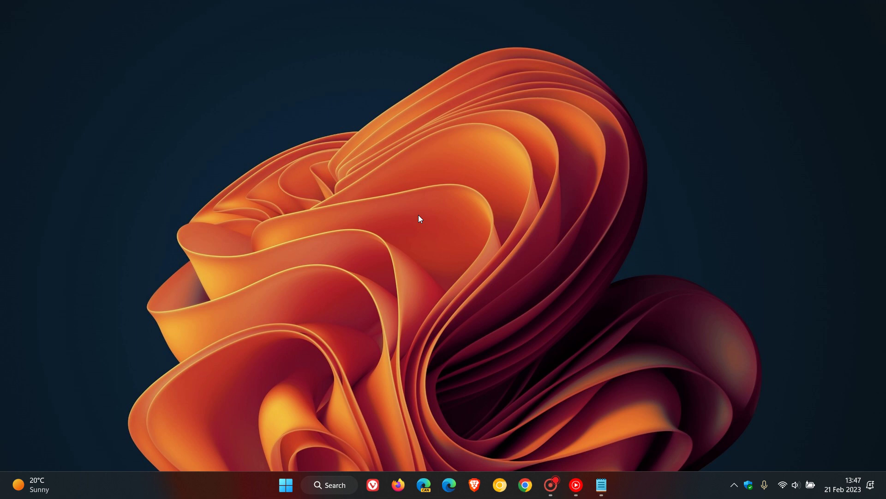
# - Start a new desktop shortcut and copy the explorer.exe shell:MyComputerFolder path from the notes
pyautogui.rightClick(429, 160)
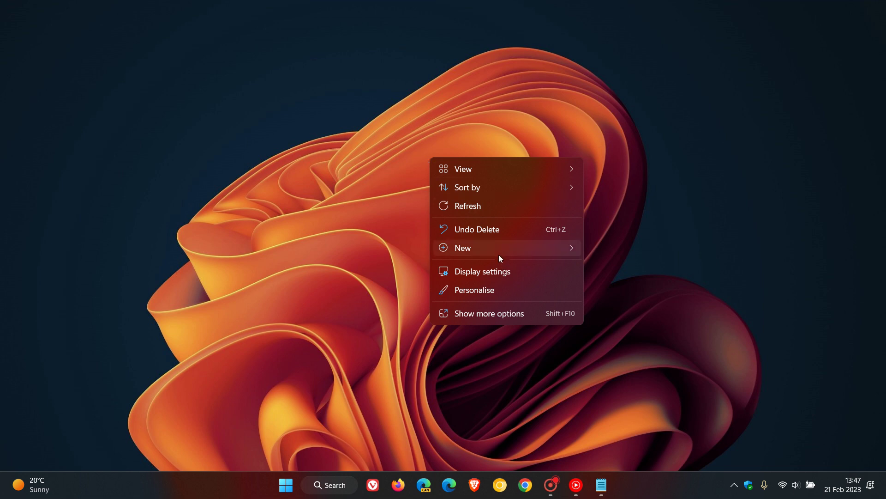
pyautogui.moveTo(506, 248)
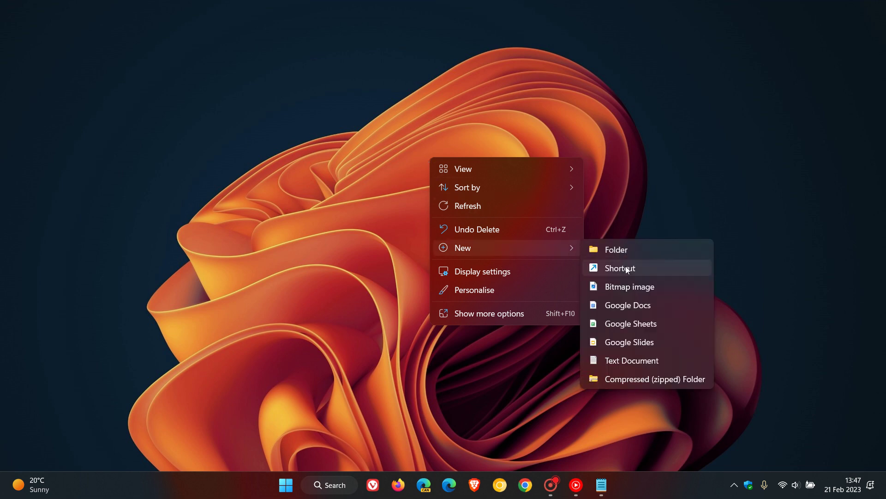
pyautogui.click(626, 269)
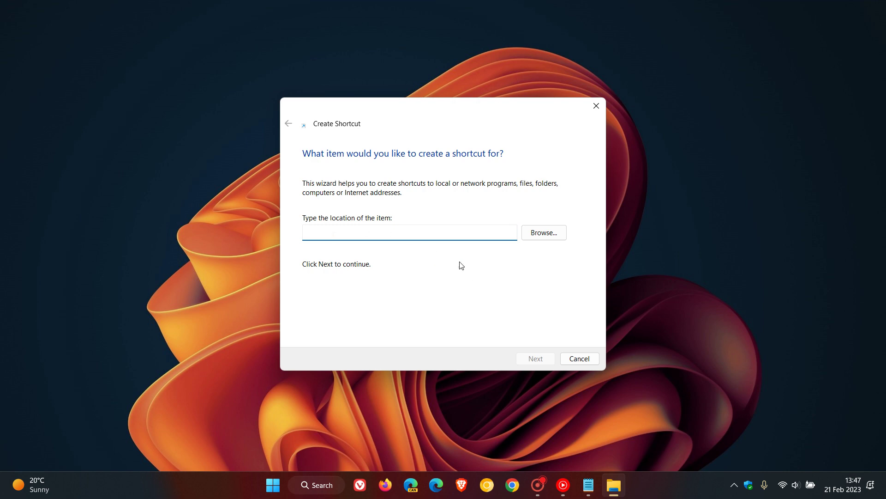
pyautogui.click(589, 485)
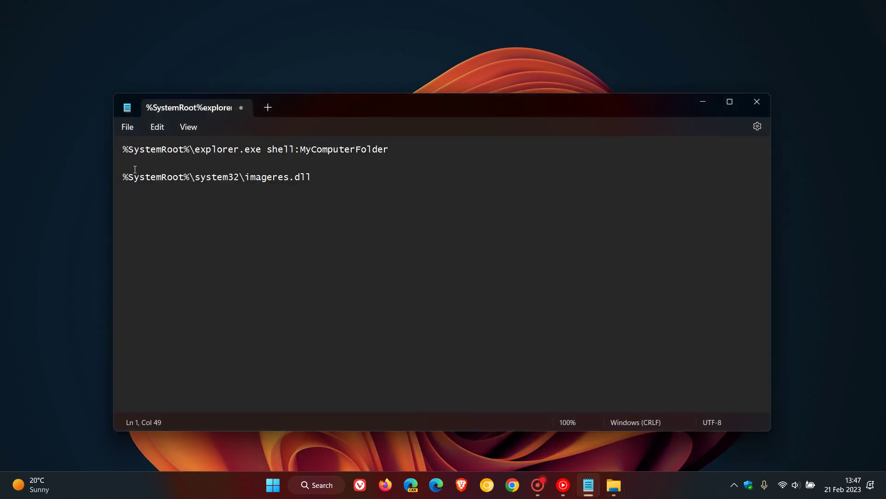
pyautogui.click(123, 150)
pyautogui.moveTo(123, 150); pyautogui.dragTo(375, 162)
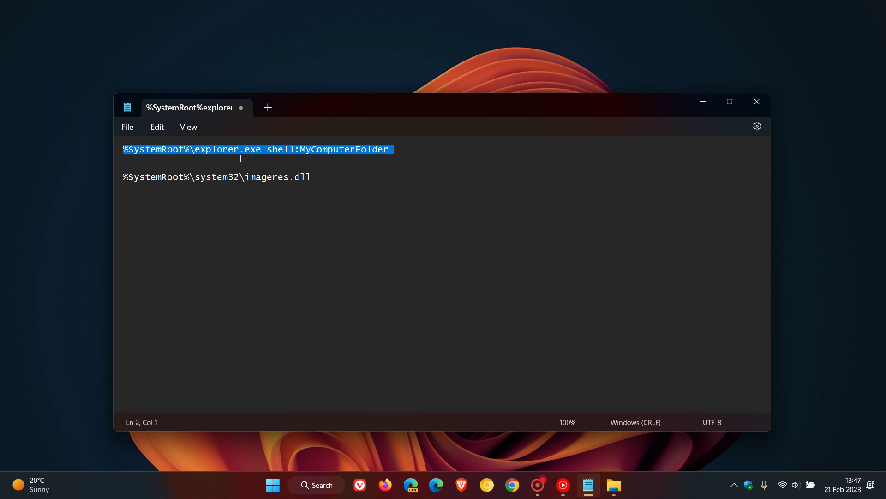
pyautogui.rightClick(373, 150)
pyautogui.click(424, 213)
# - Paste the explorer path as the shortcut location and clear the default name 'explorer'
pyautogui.click(704, 104)
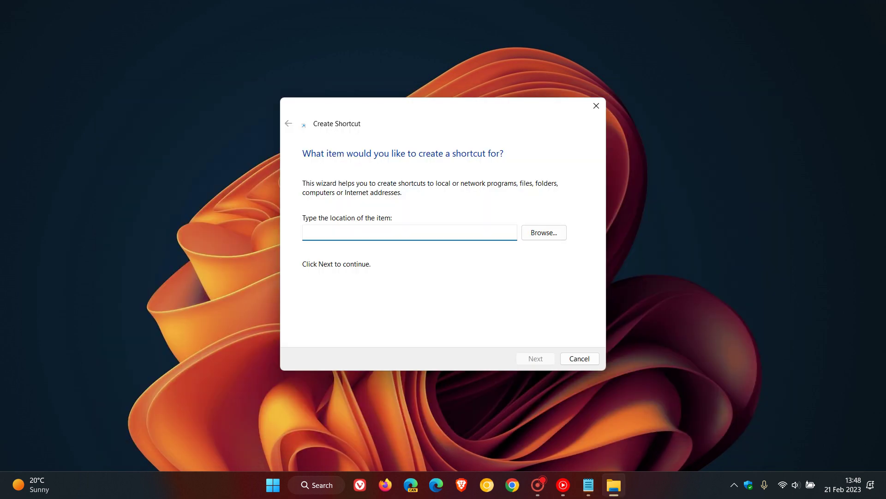
pyautogui.rightClick(382, 234)
pyautogui.click(436, 285)
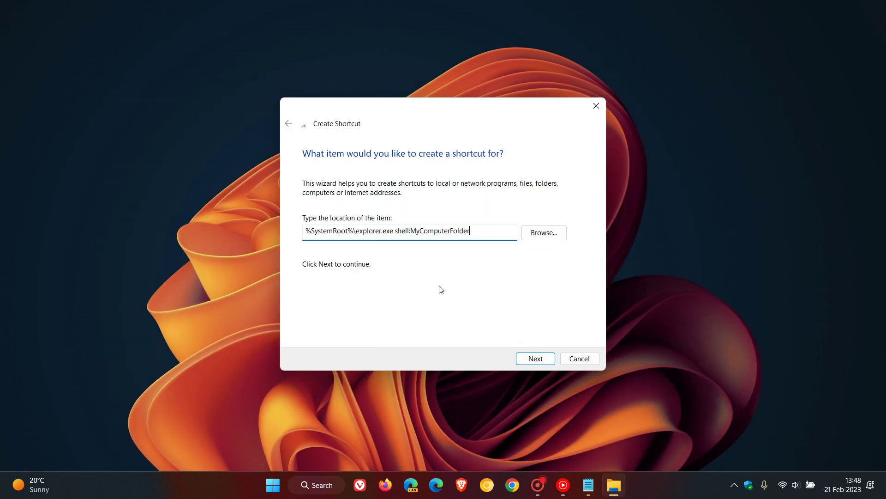
pyautogui.click(542, 362)
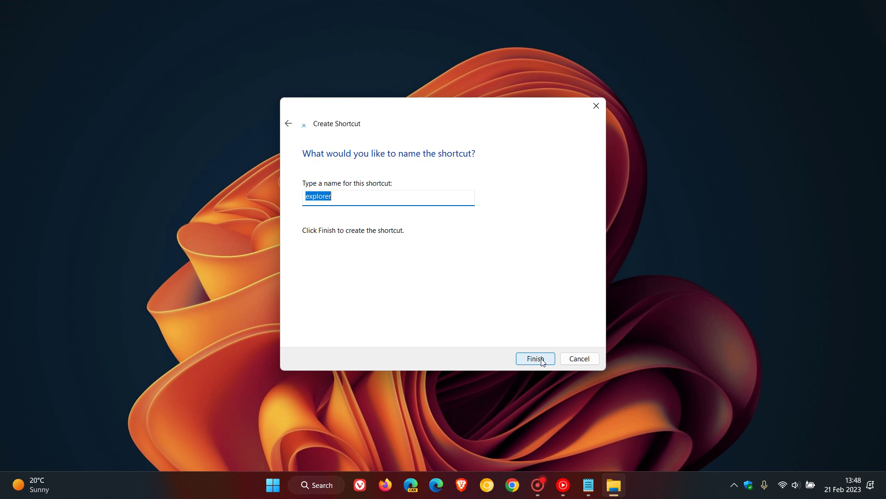
pyautogui.click(389, 198)
pyautogui.press('BackSpace')
pyautogui.press('BackSpace')
pyautogui.press('BackSpace')
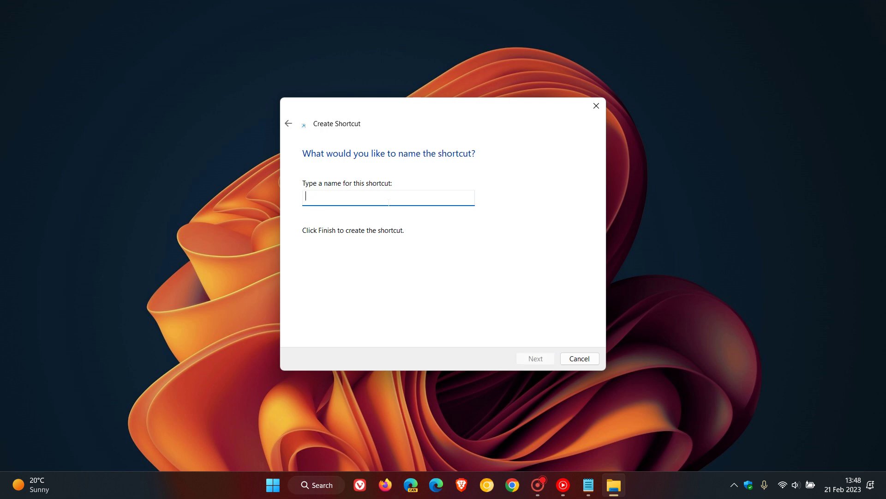
pyautogui.write('Thi')
pyautogui.write('s P')
pyautogui.write('C')
# - Finish the This PC shortcut and open its properties
pyautogui.click(541, 359)
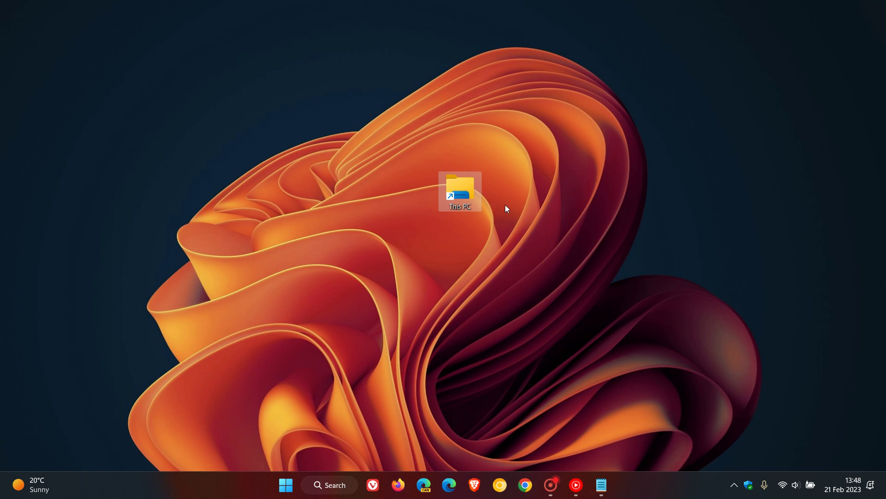
pyautogui.rightClick(460, 187)
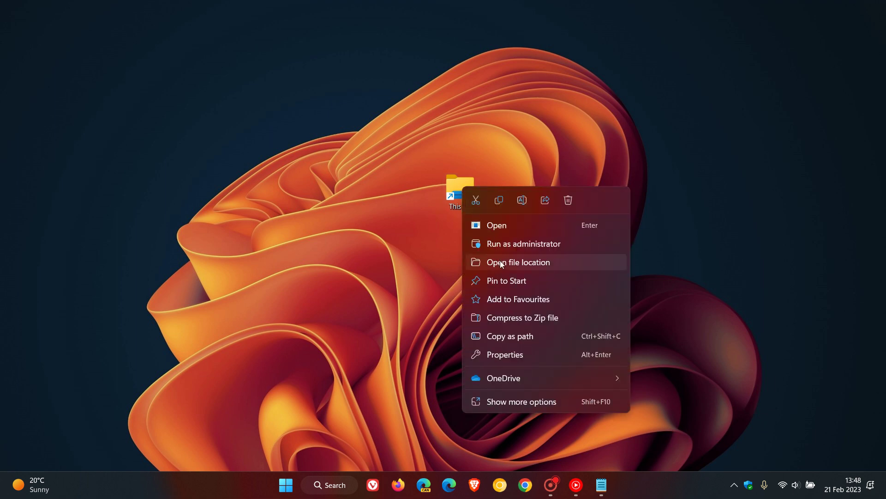
pyautogui.click(515, 355)
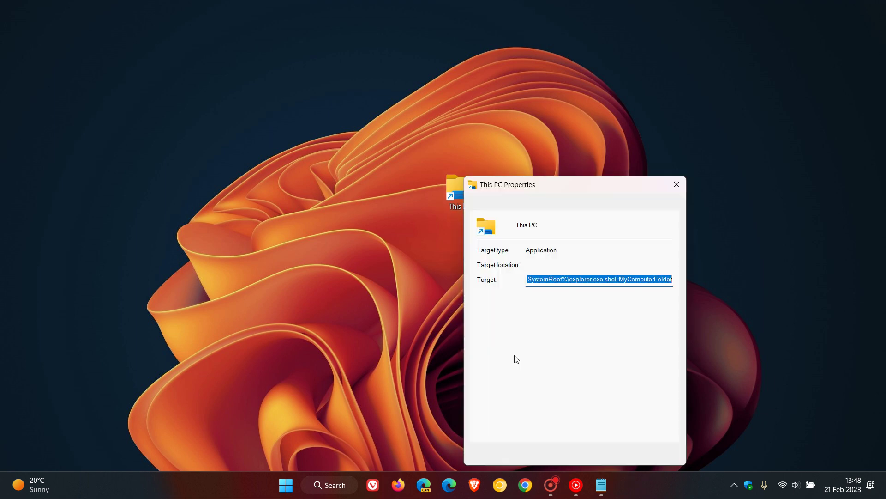
# - Load icons from the imageres.dll path copied from the notes
pyautogui.click(590, 378)
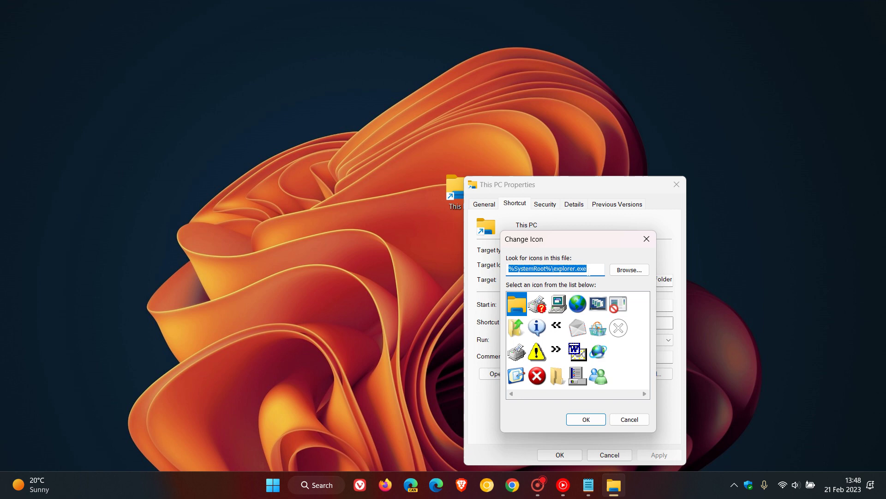
pyautogui.click(589, 487)
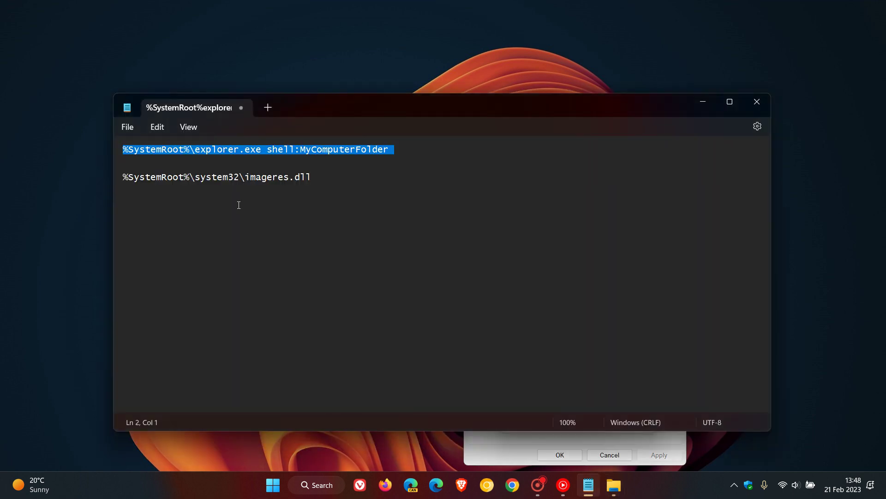
pyautogui.tripleClick(120, 179)
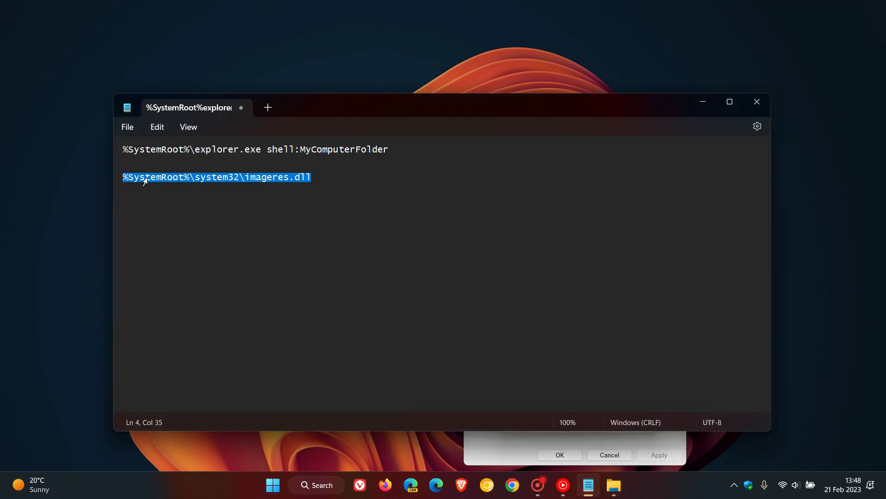
pyautogui.rightClick(189, 179)
pyautogui.click(229, 241)
pyautogui.click(700, 105)
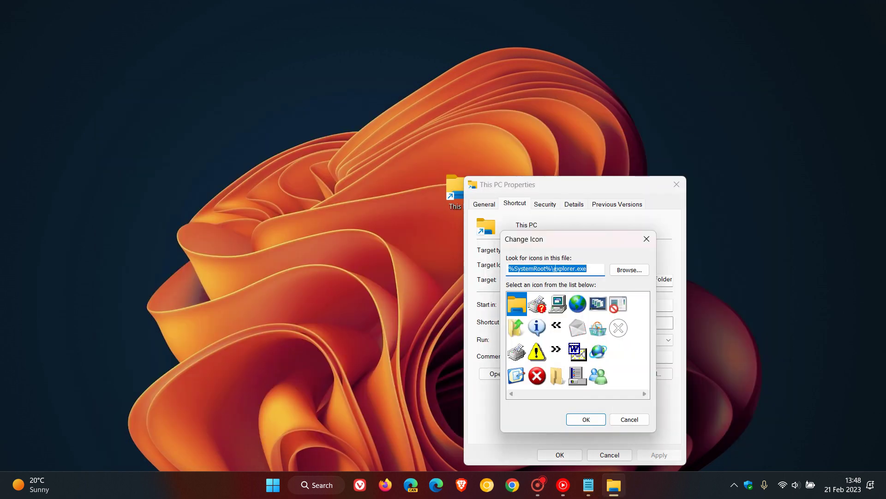
pyautogui.rightClick(555, 268)
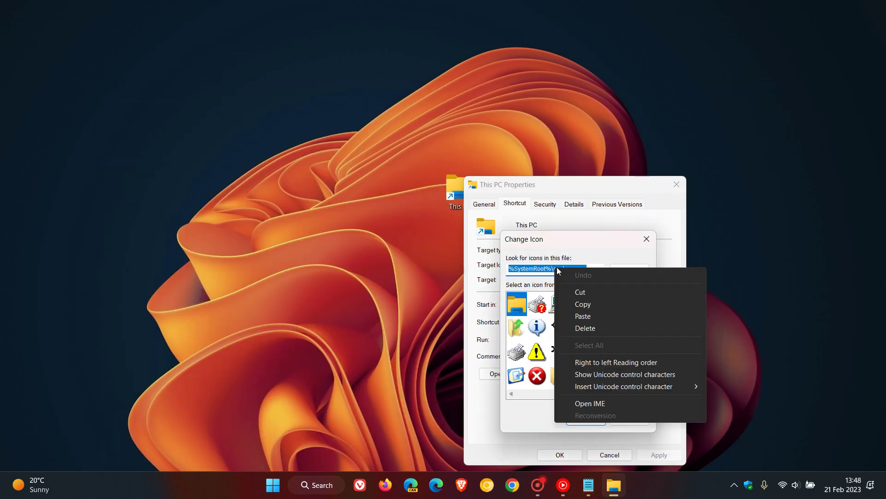
pyautogui.click(583, 316)
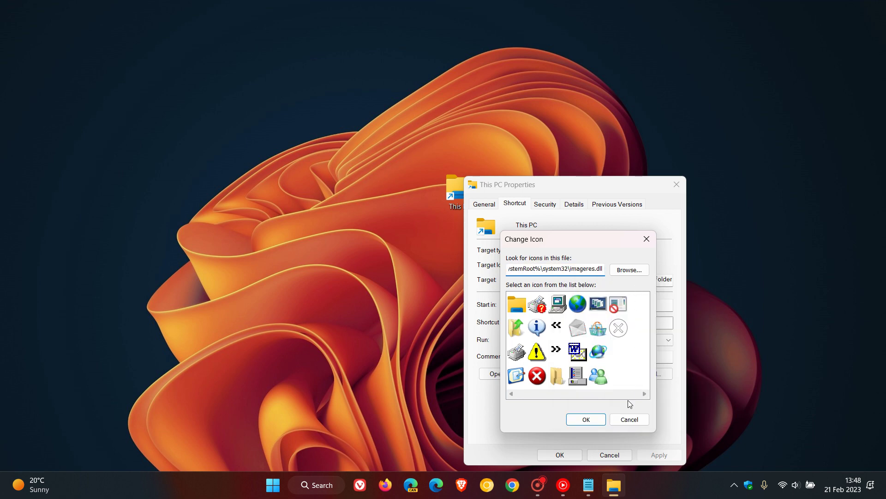
pyautogui.click(594, 422)
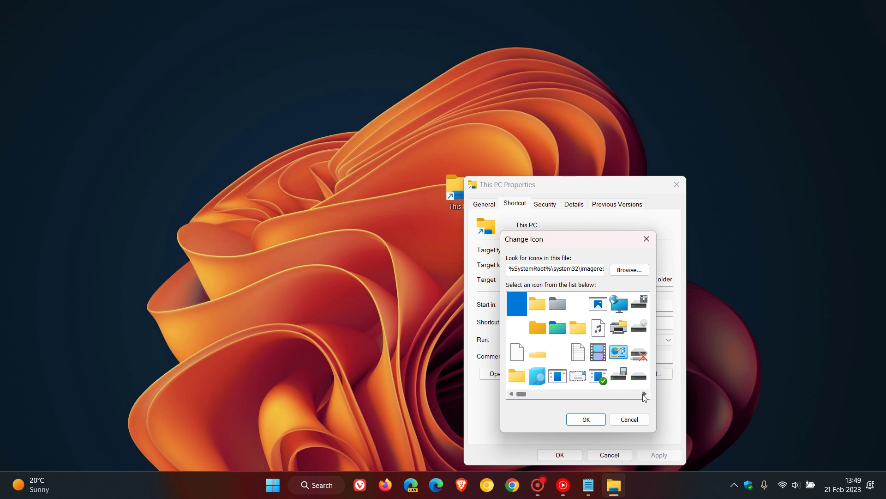
# - Scroll through the imageres.dll icons and select the computer monitor icon
pyautogui.click(644, 394)
pyautogui.click(643, 395)
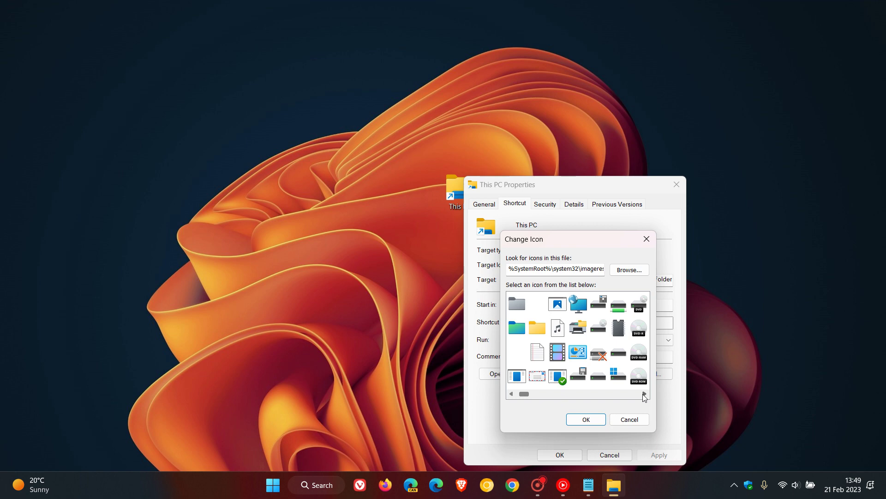
pyautogui.click(642, 394)
pyautogui.click(643, 394)
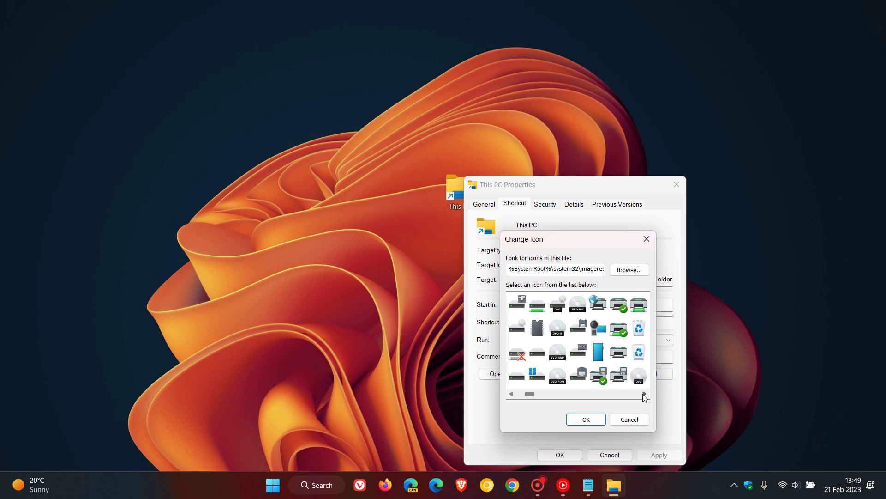
pyautogui.click(642, 394)
pyautogui.click(642, 395)
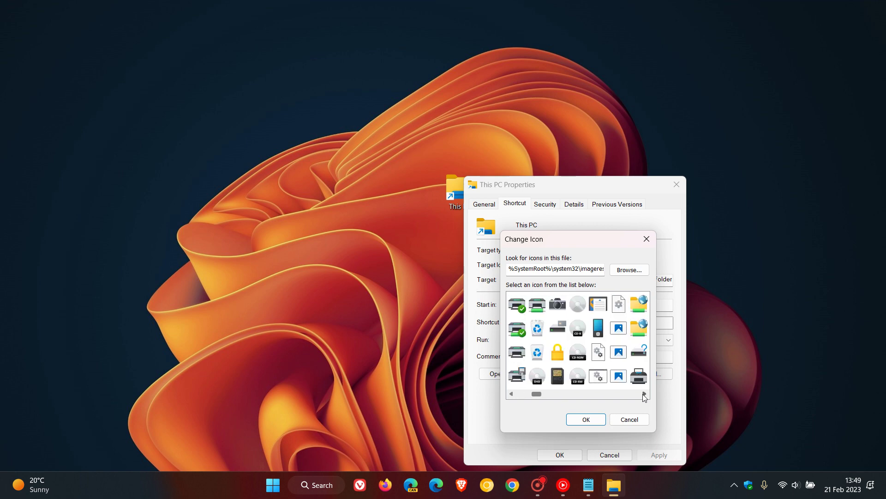
pyautogui.click(642, 394)
pyautogui.click(642, 394)
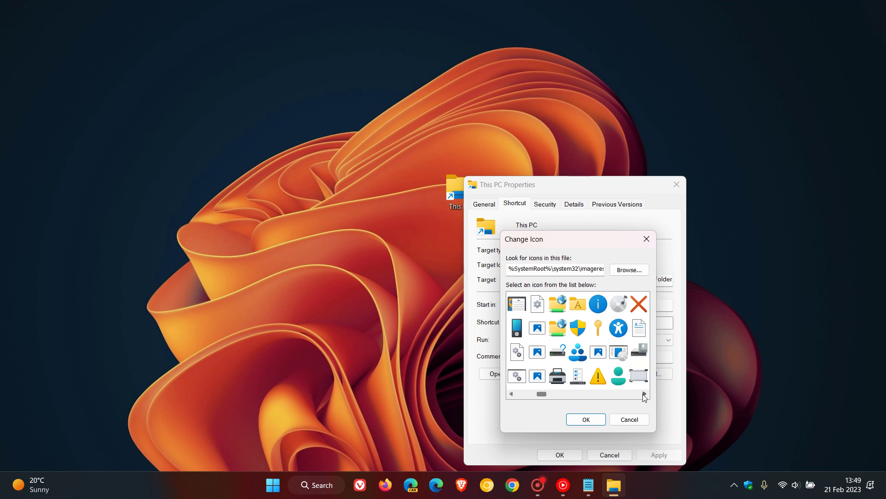
pyautogui.click(642, 394)
pyautogui.click(643, 395)
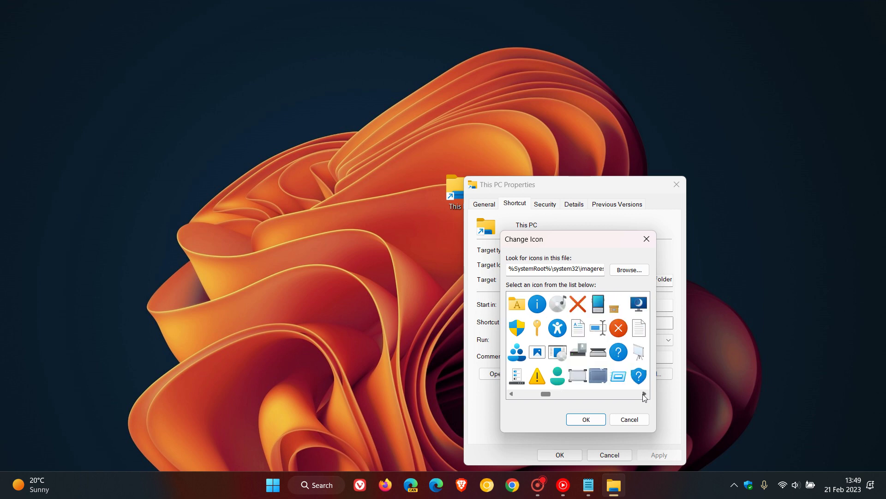
pyautogui.click(643, 394)
pyautogui.click(642, 394)
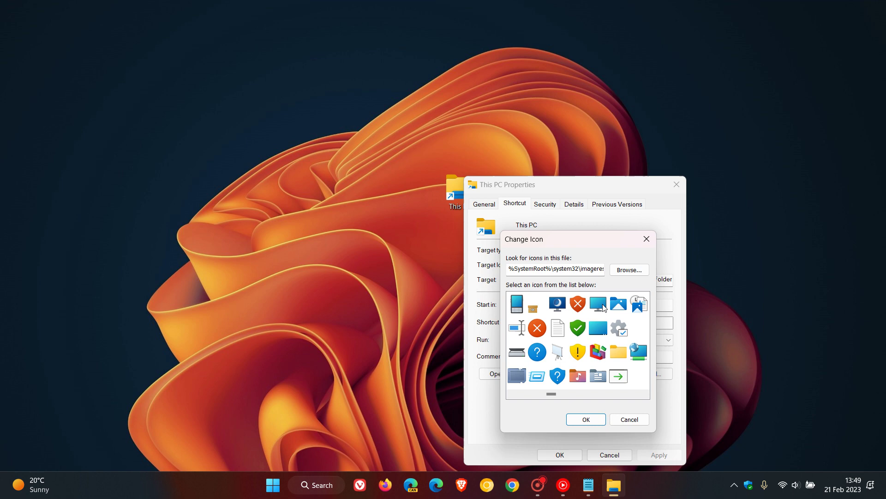
pyautogui.click(598, 304)
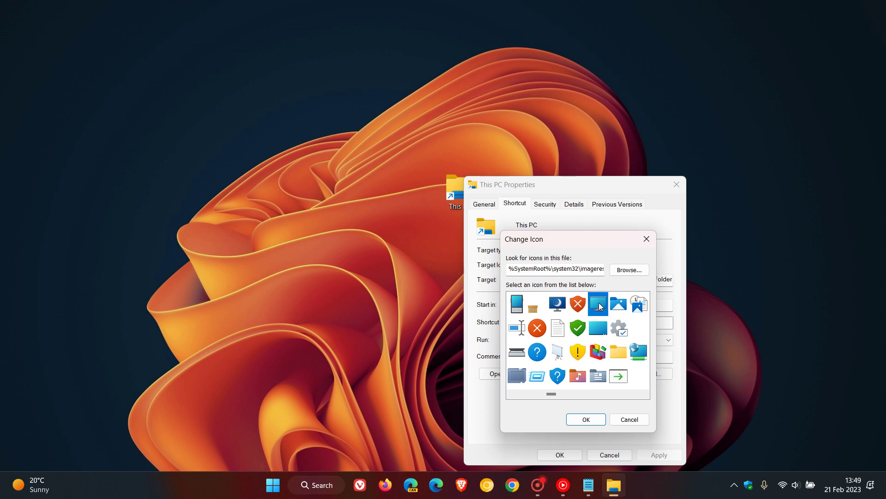
# - Confirm the monitor icon, then apply and save the shortcut properties
pyautogui.click(586, 419)
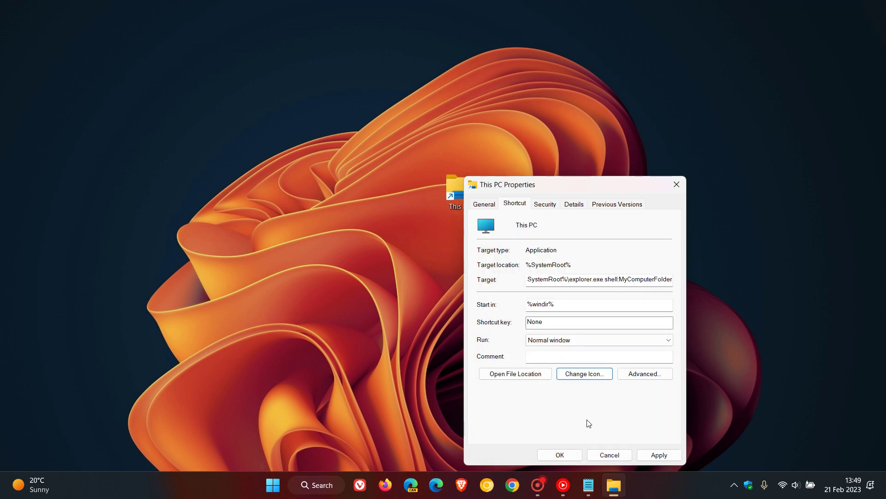
pyautogui.click(655, 454)
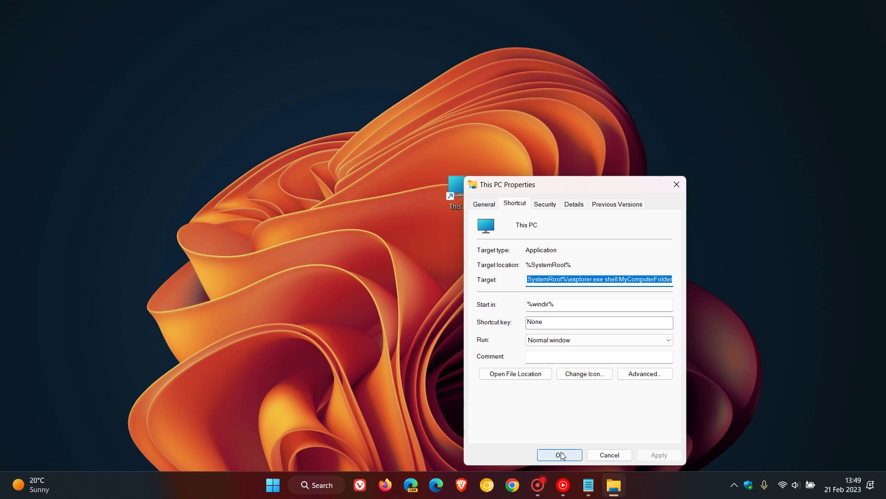
pyautogui.click(562, 454)
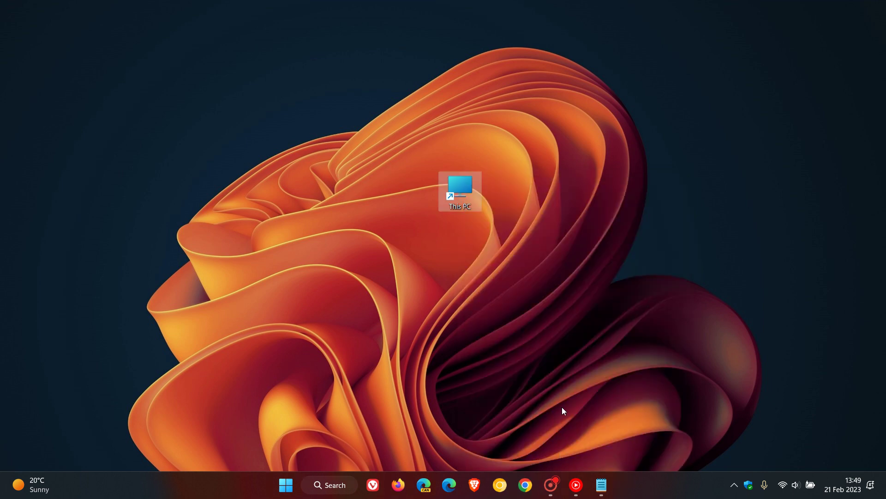
# - Pin the desktop This PC shortcut to the taskbar via Show more options
pyautogui.rightClick(460, 188)
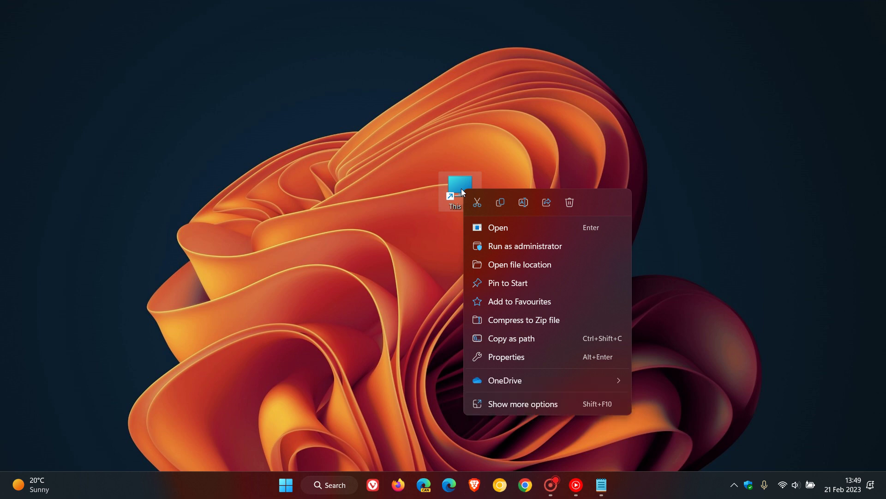
pyautogui.click(523, 406)
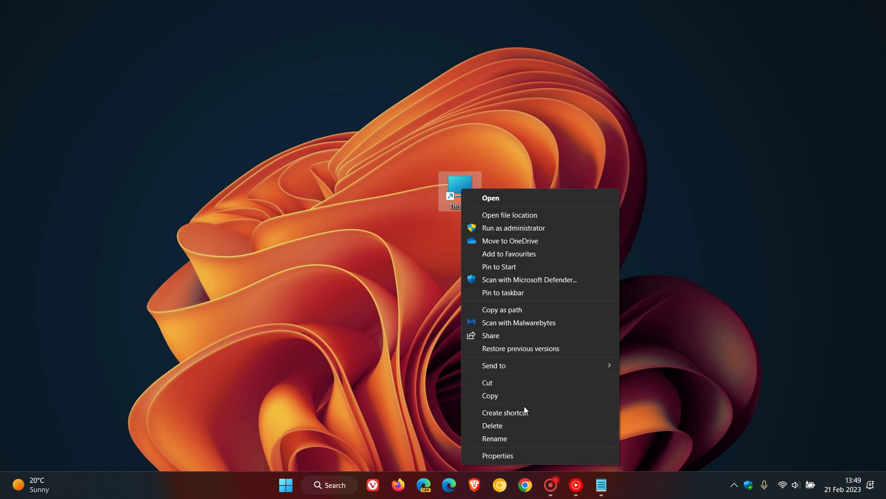
pyautogui.click(530, 295)
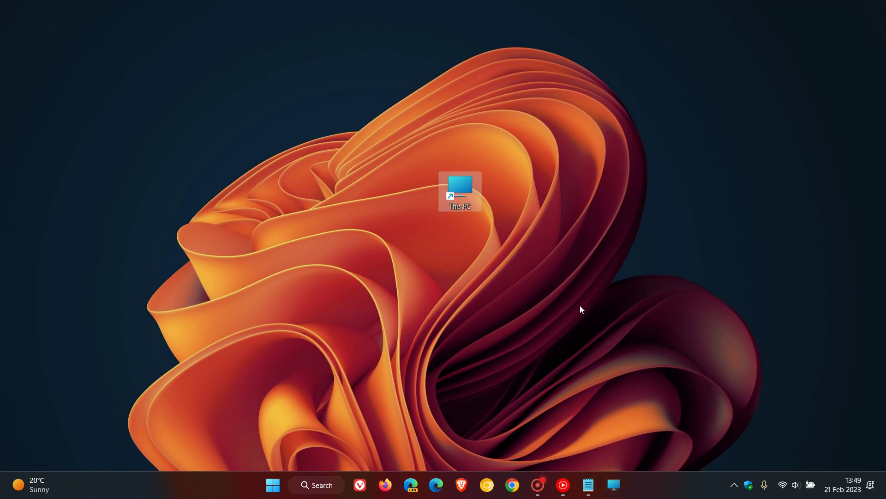
# - Delete the desktop This PC shortcut, check File Explorer's Home view, then close Explorer
pyautogui.press('Delete')
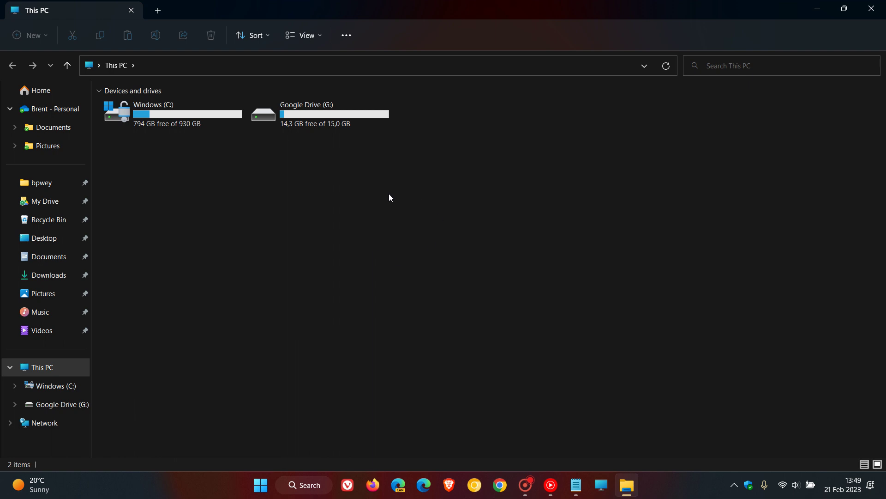
pyautogui.click(42, 93)
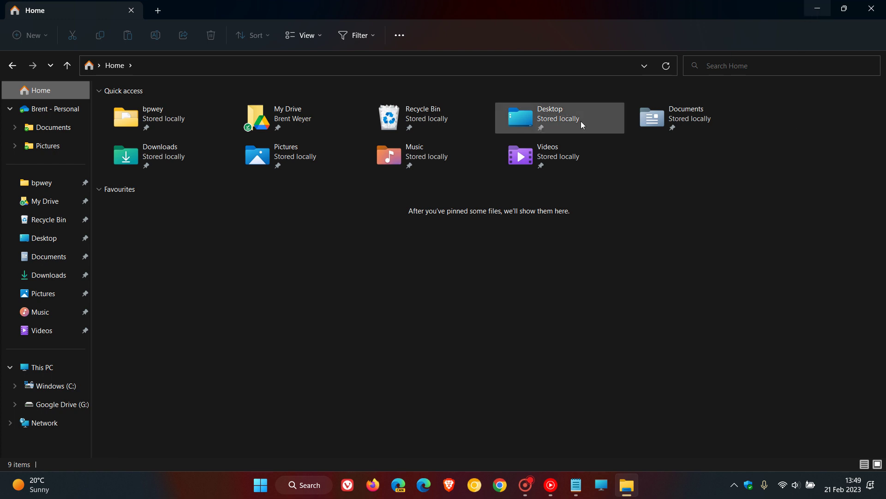
pyautogui.click(880, 8)
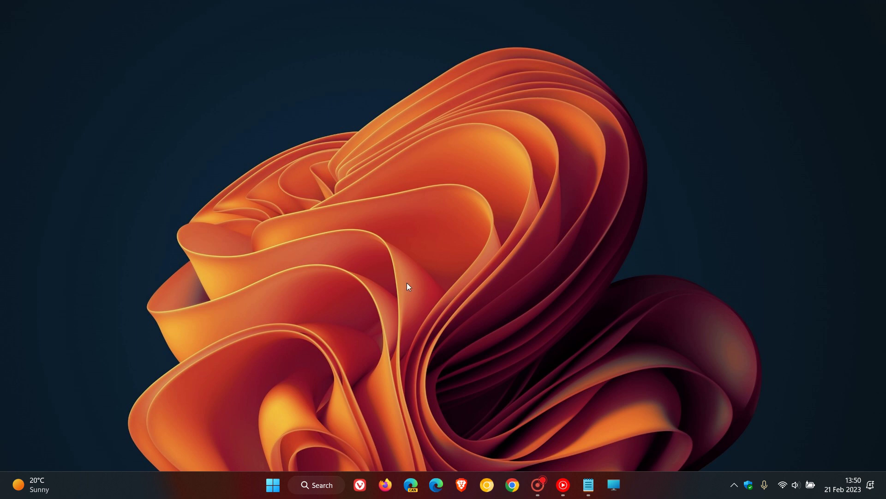
# - Set File Explorer Options' 'Open File Explorer to' to This PC and apply
pyautogui.click(272, 486)
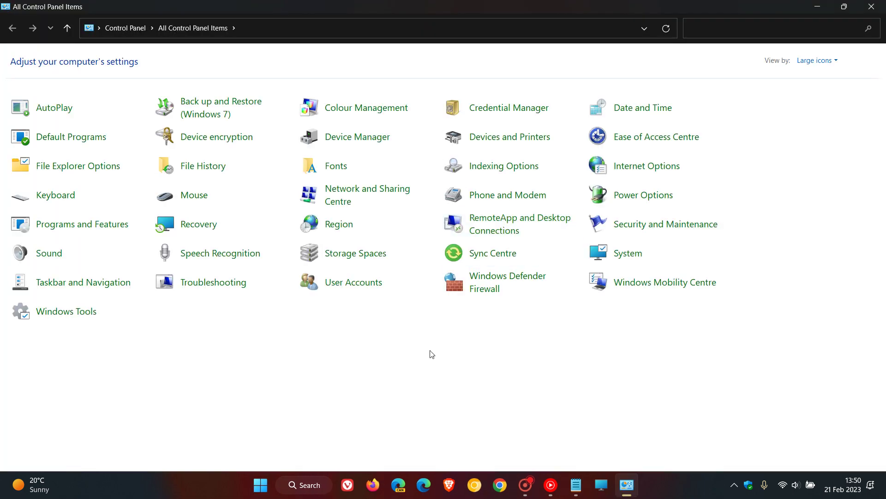
pyautogui.click(106, 166)
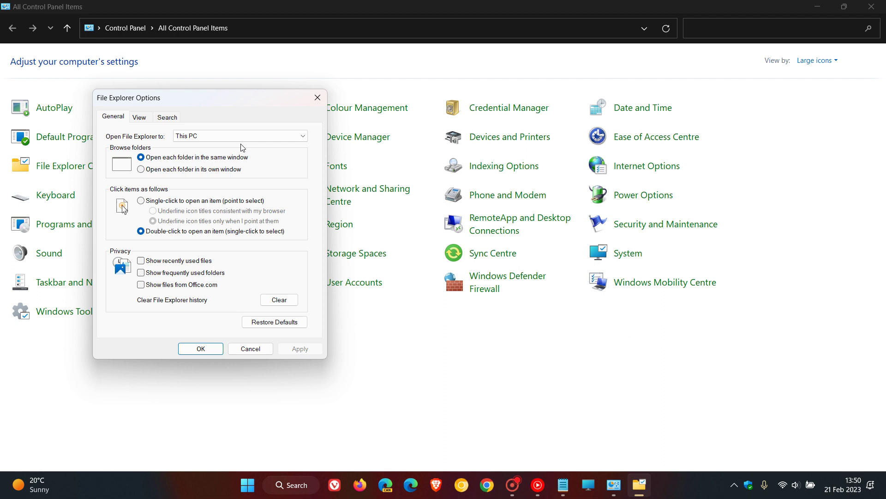
pyautogui.click(253, 138)
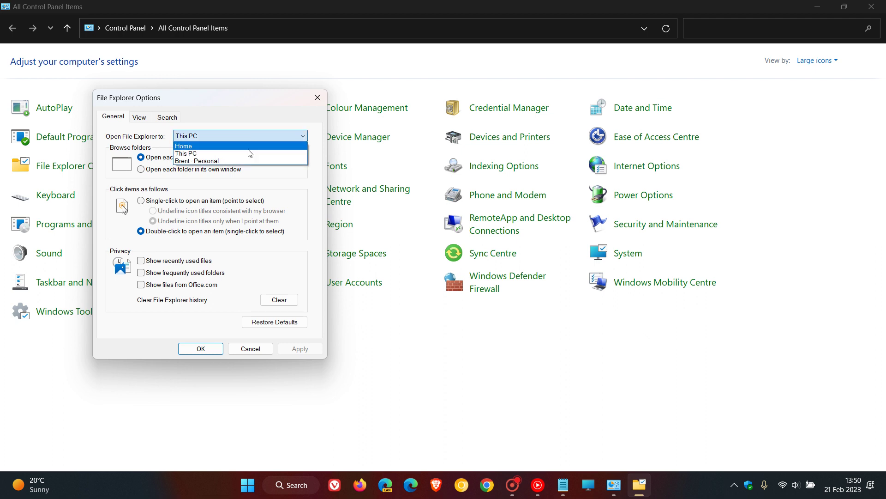
pyautogui.click(246, 154)
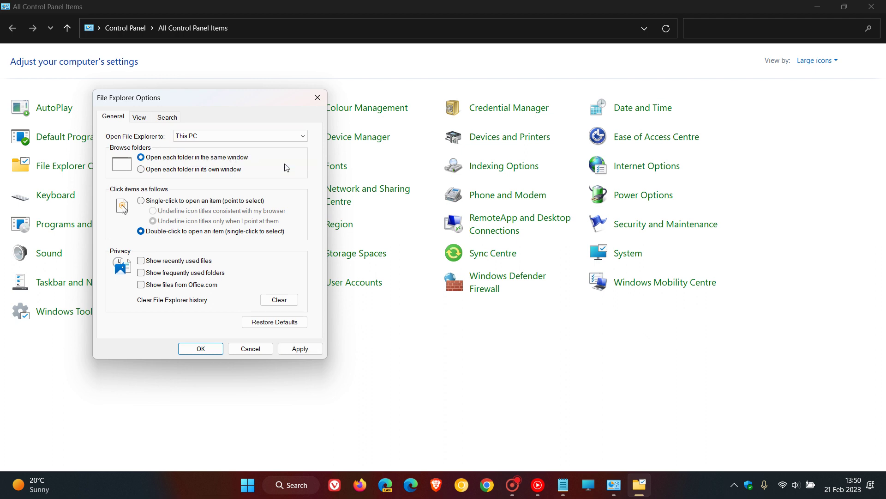
pyautogui.click(300, 349)
pyautogui.click(201, 349)
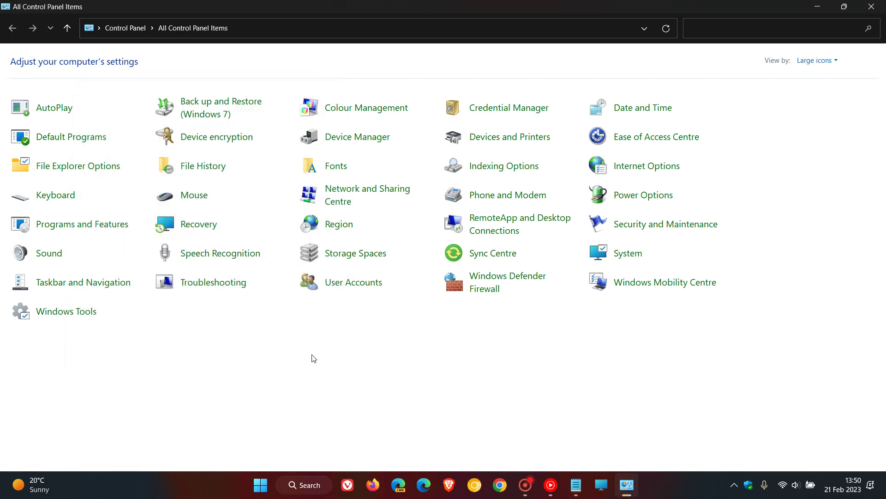
# - Close Control Panel, then close the File Explorer window showing This PC
pyautogui.click(871, 6)
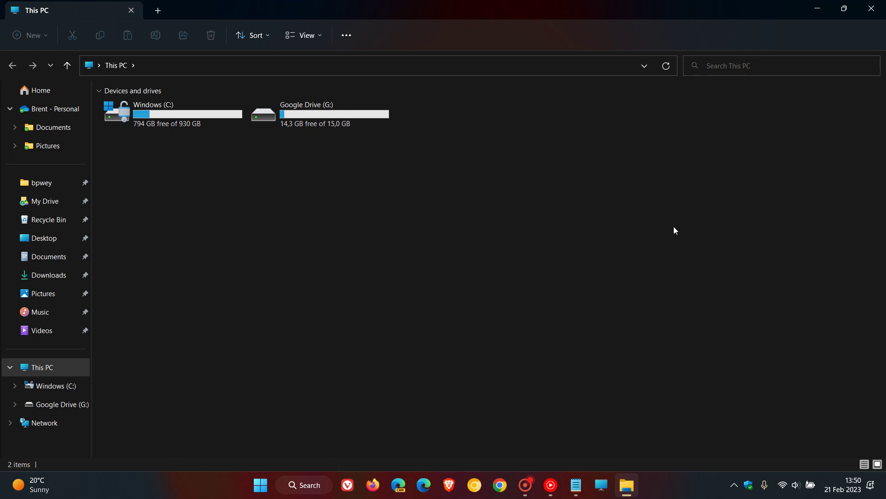
pyautogui.click(871, 8)
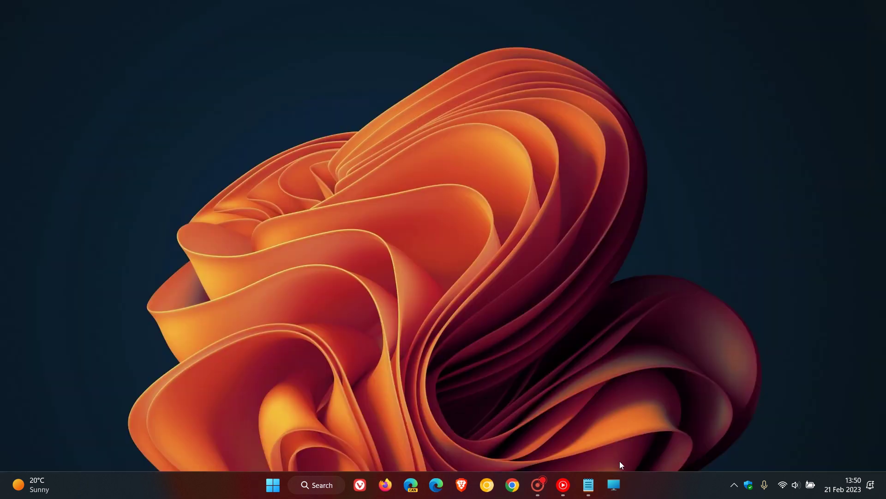